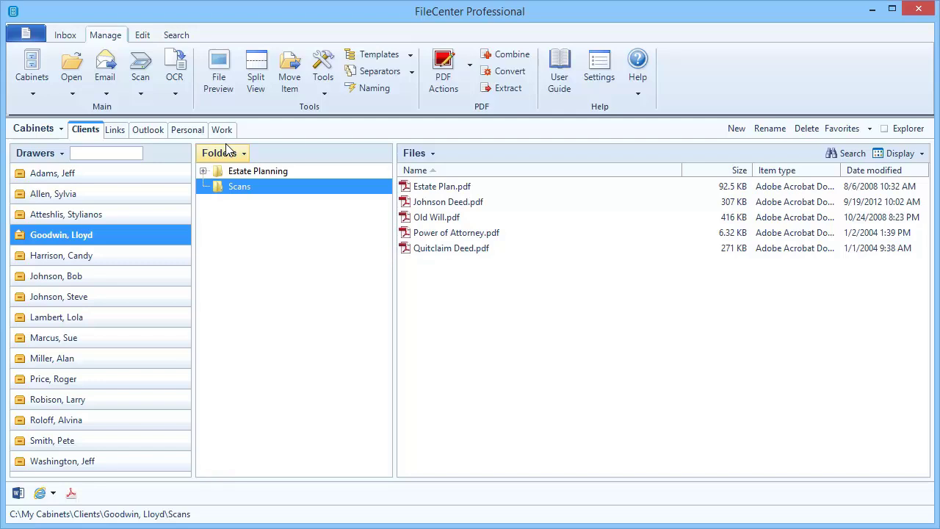
Check the available scanner sources in the New Scan settings, leaving the selected scanner as it is, and close without scanning.
click(150, 70)
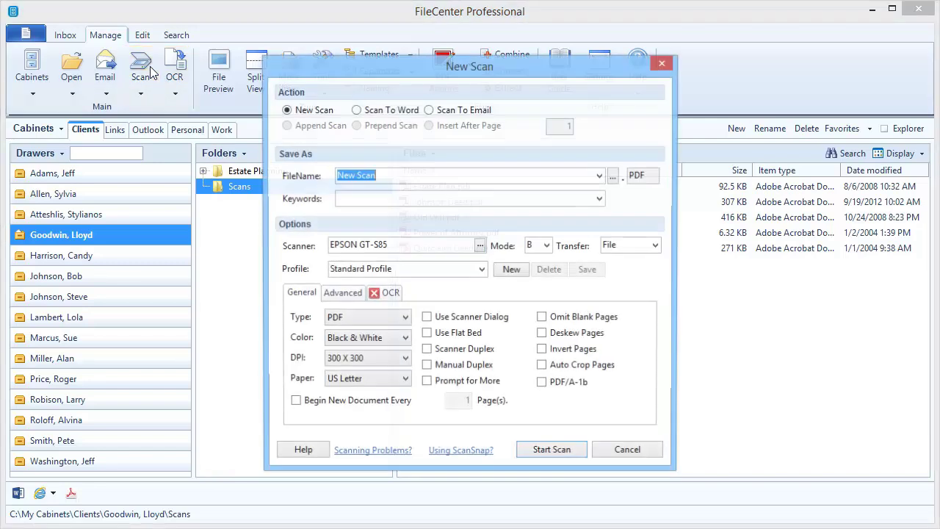
click(479, 246)
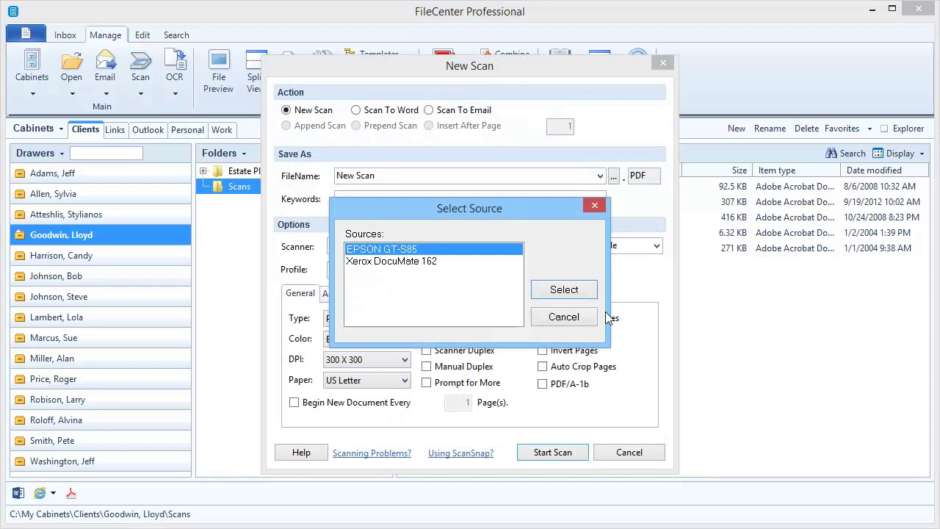
click(574, 318)
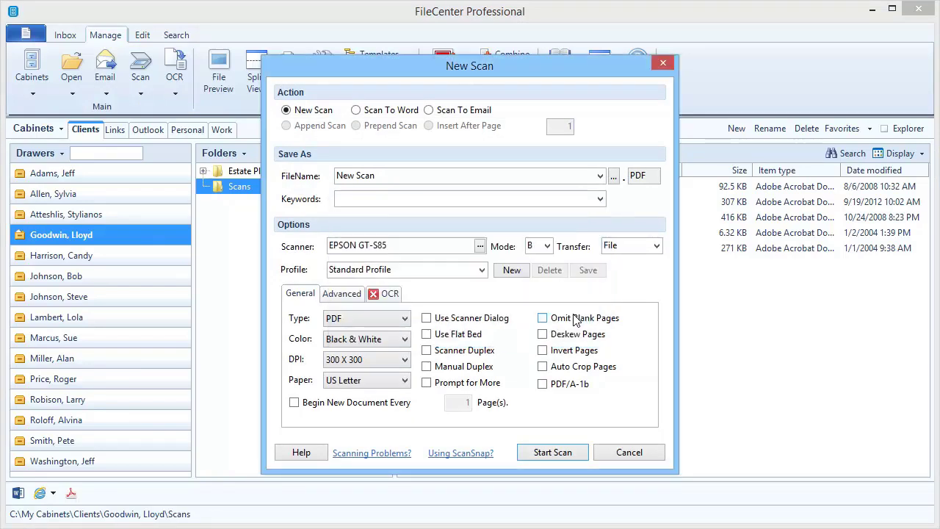
click(649, 457)
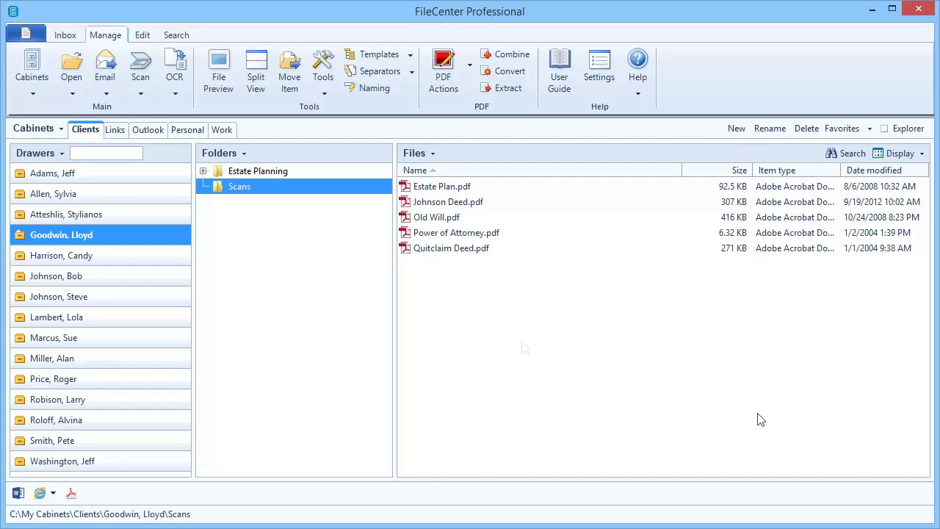
Switch to ScanSnap's Scan Button Settings, show the detailed options, turn off the Quick Menu and review the available applications.
click(870, 13)
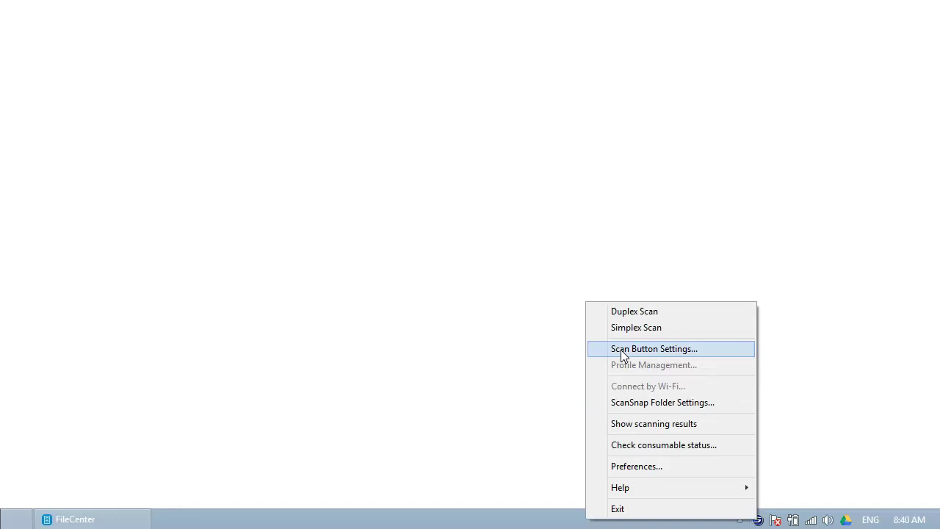
click(716, 353)
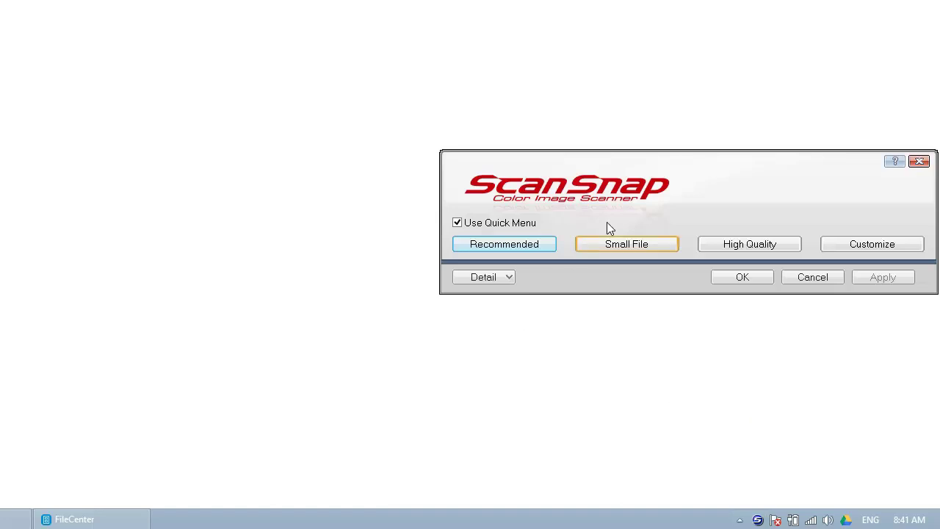
click(510, 278)
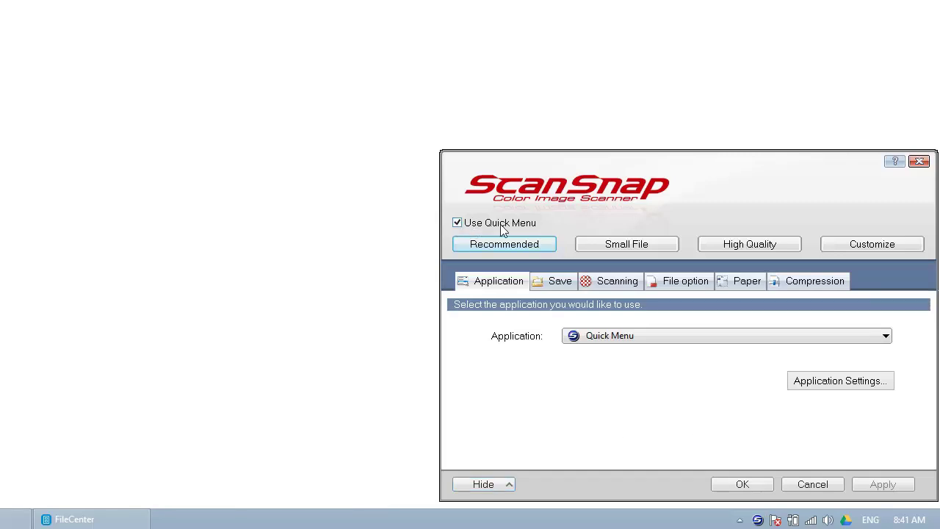
click(457, 222)
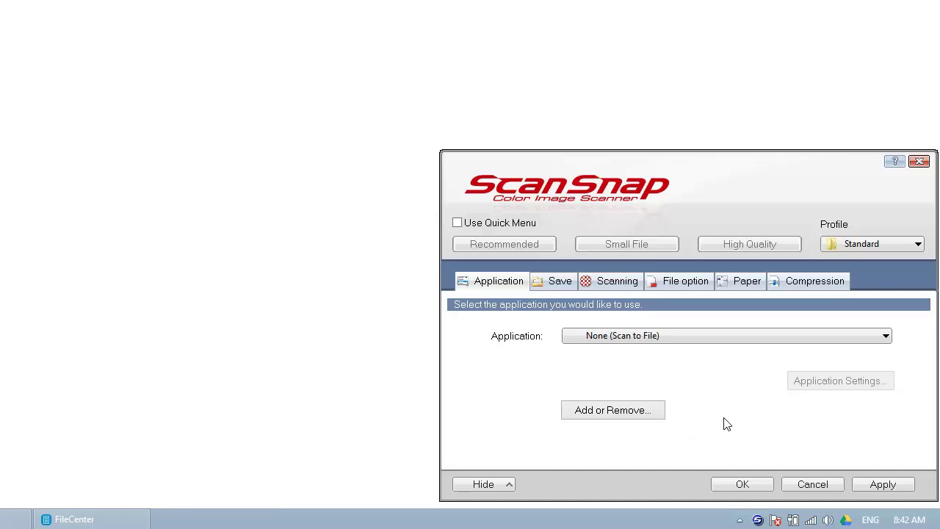
click(886, 336)
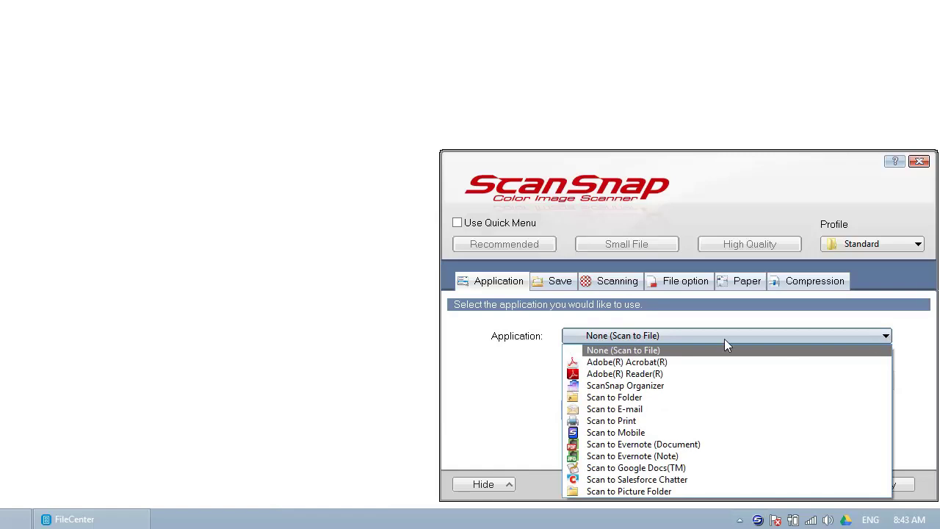
click(886, 335)
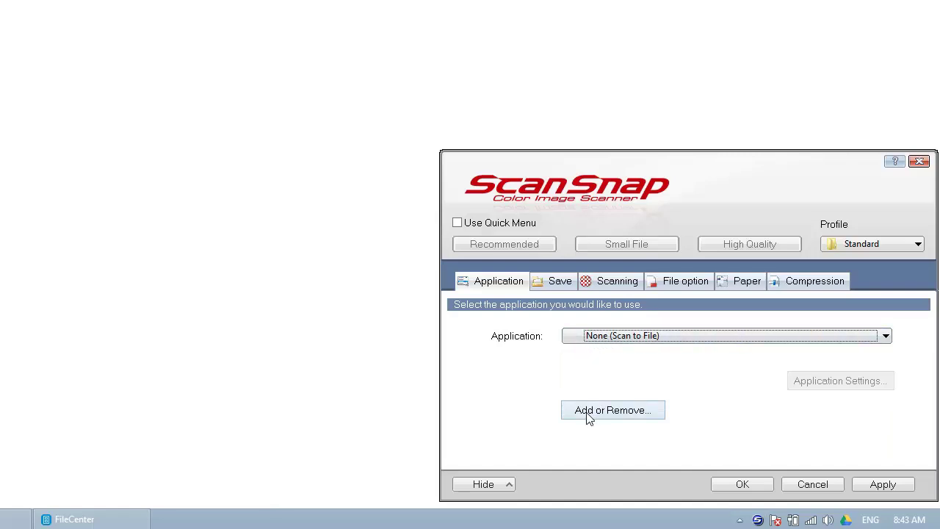
Add a new application to ScanSnap with the path C:\Program Files (x86)\FileCenter\Main\FileCenter.exe.
click(628, 415)
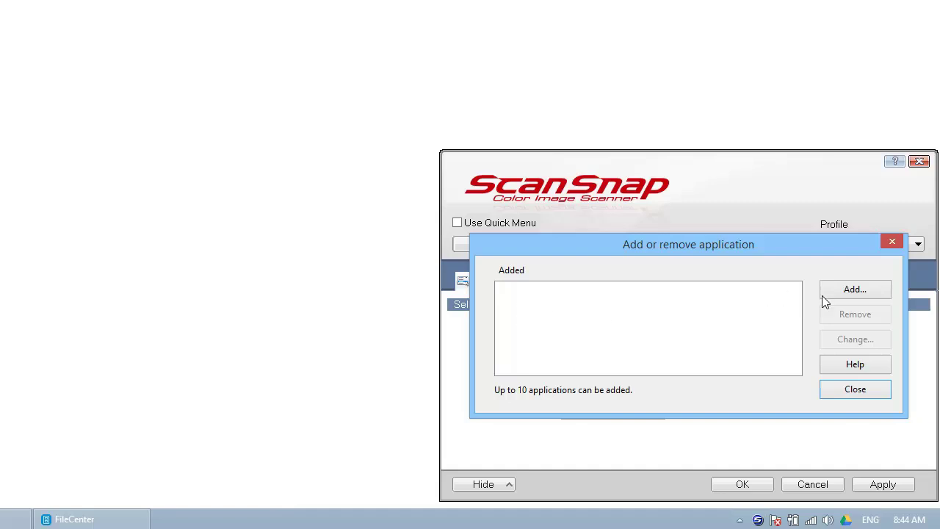
click(856, 290)
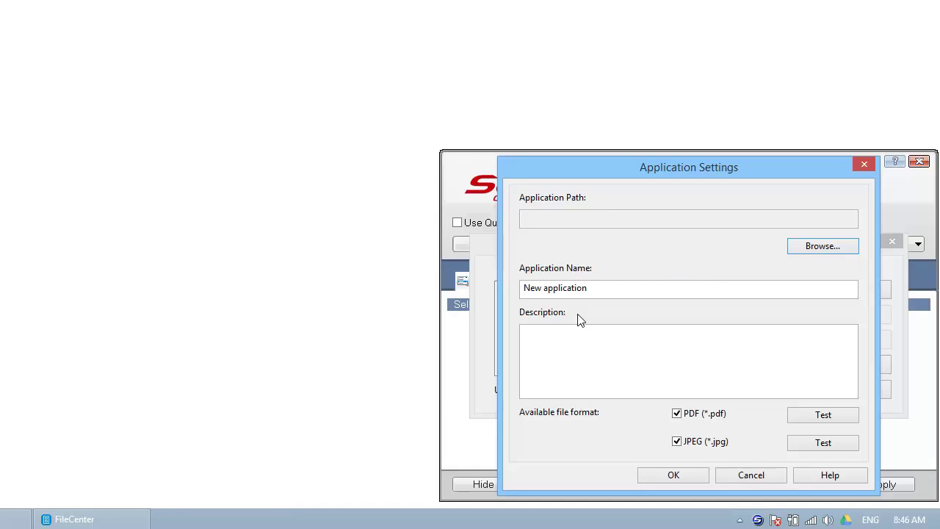
click(818, 248)
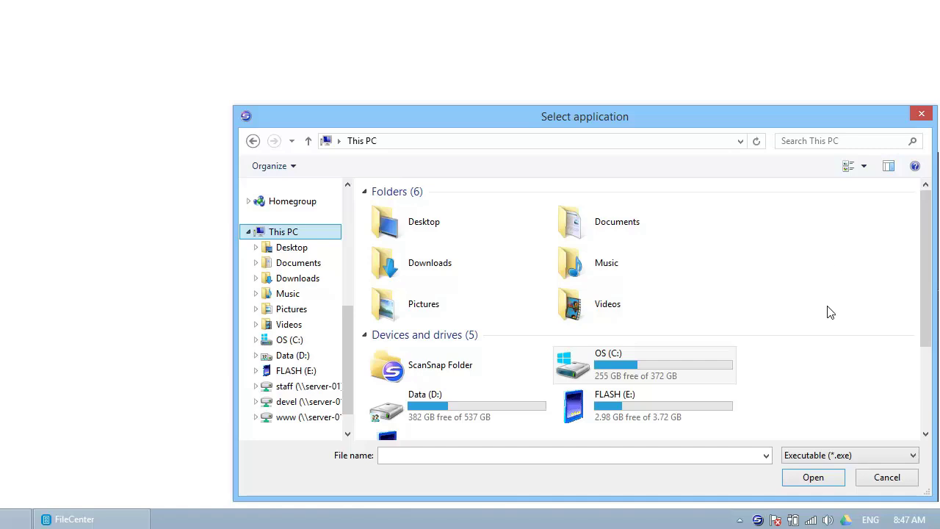
click(624, 362)
double_click(624, 361)
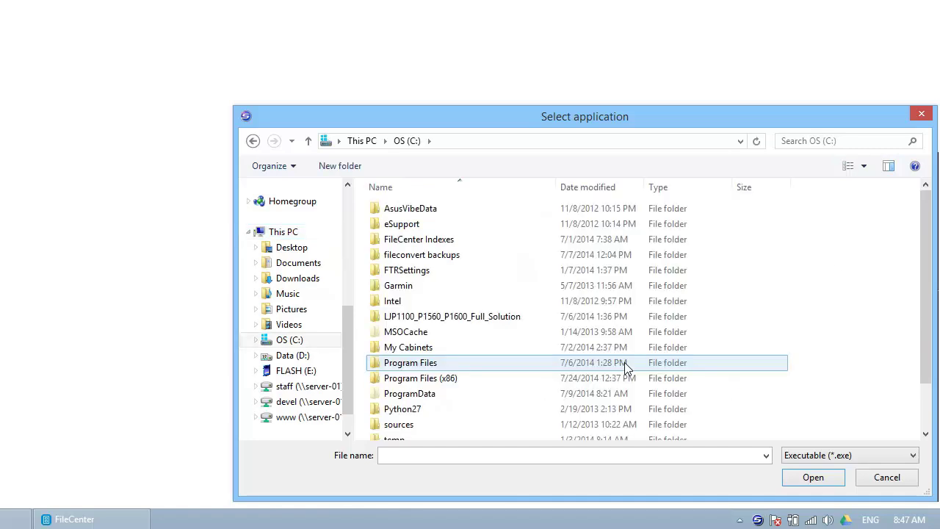
double_click(411, 380)
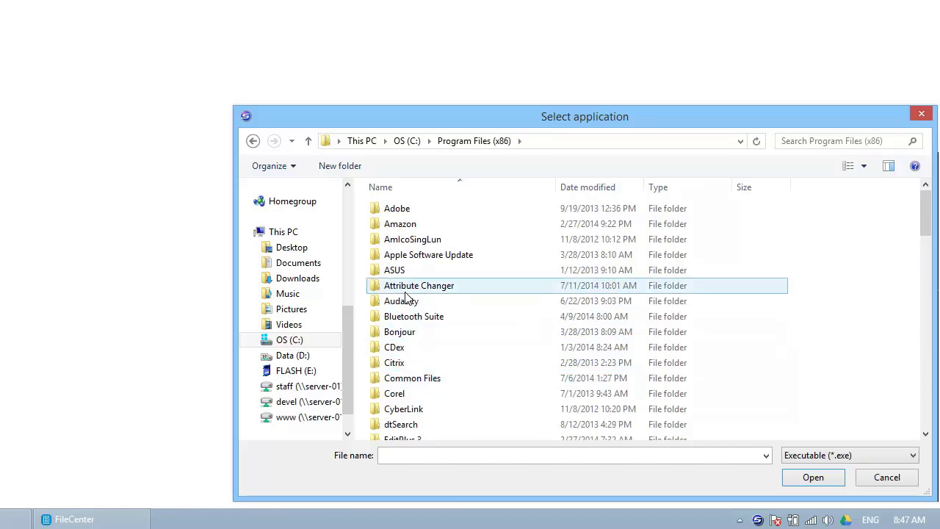
scroll(412, 293, down, 3)
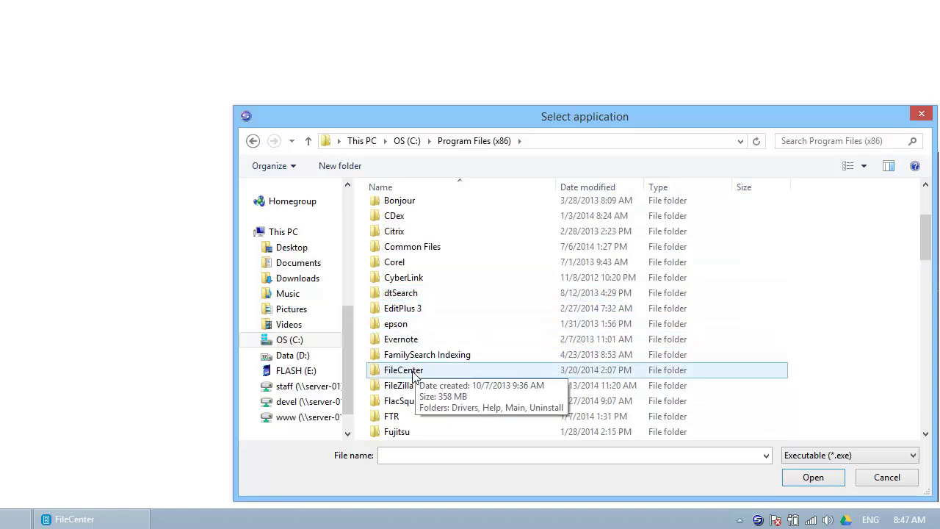
double_click(412, 373)
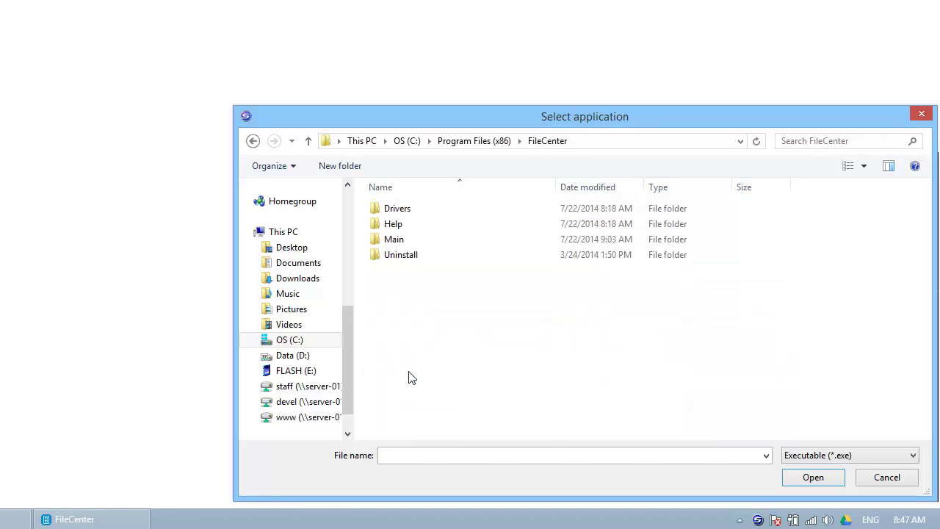
double_click(400, 243)
scroll(517, 280, down, 1)
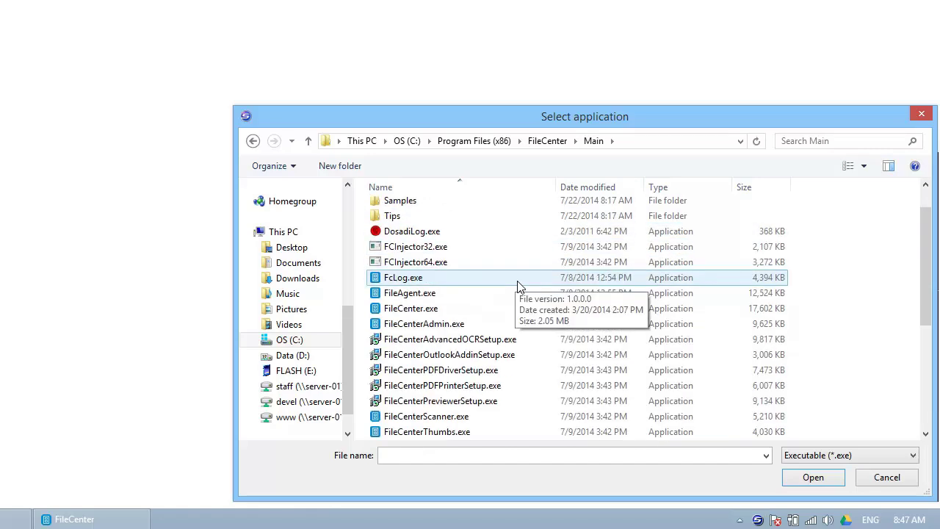
click(397, 309)
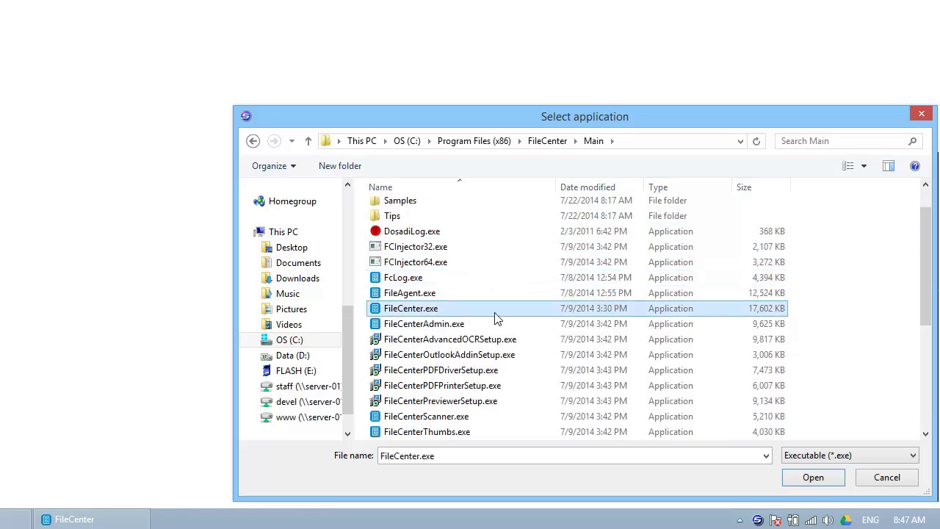
click(814, 478)
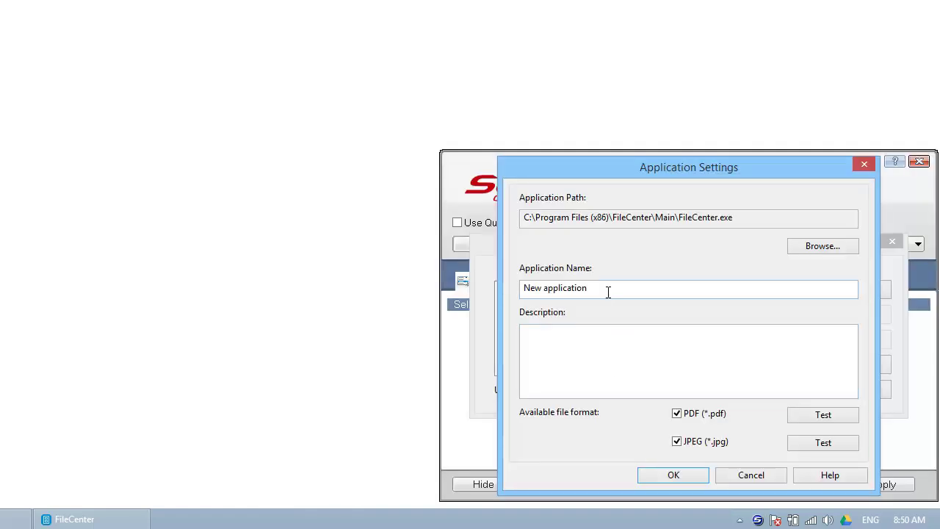
Name the new application FileCenter, save its settings and close the list of added applications.
drag(608, 292, 516, 286)
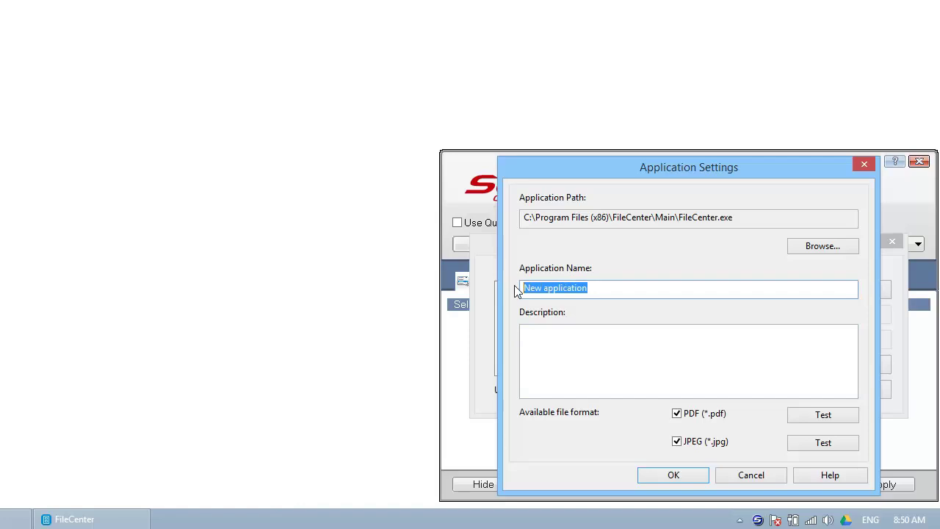
text(F)
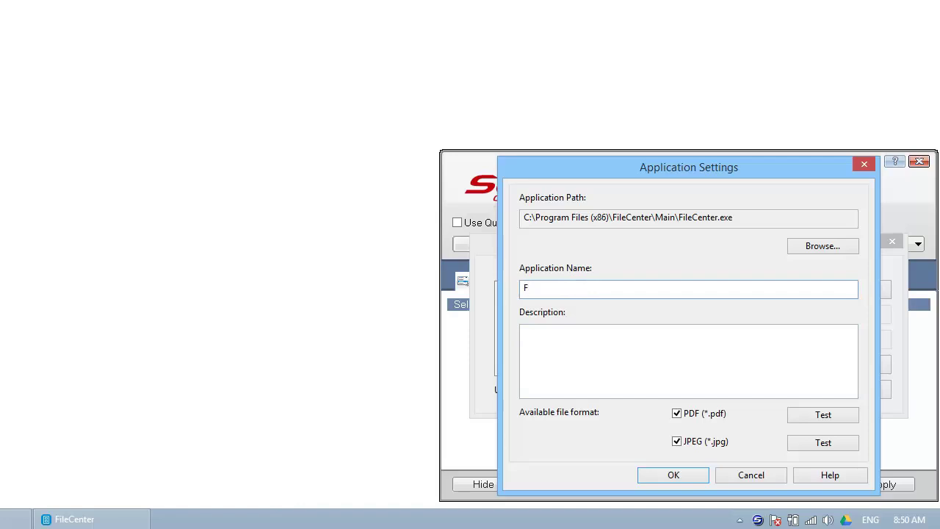
text(ileCenter)
click(673, 475)
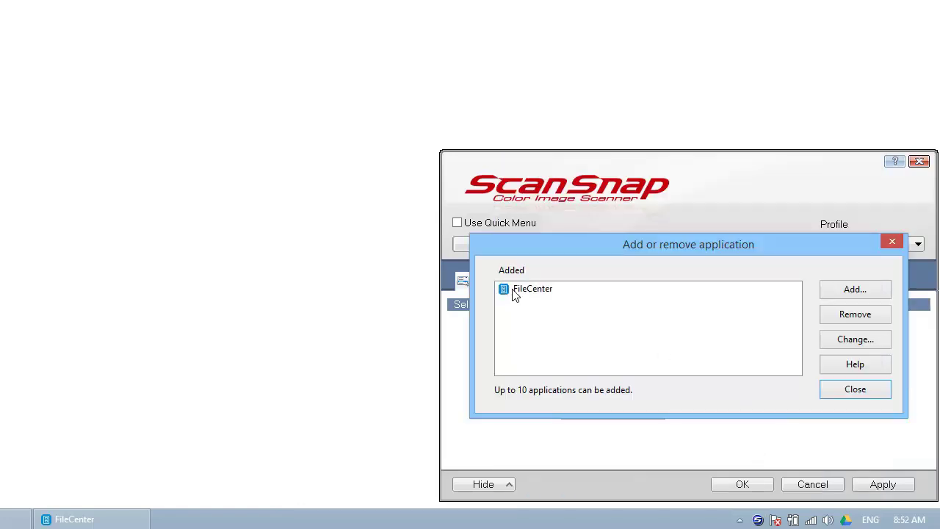
click(869, 390)
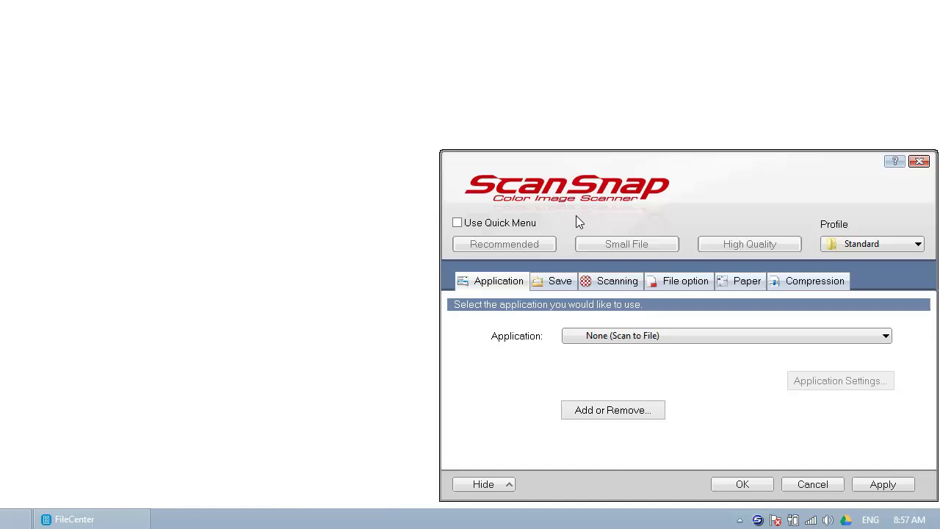
Set FileCenter as the application for the Standard profile, check the file options and save the ScanSnap settings.
click(886, 336)
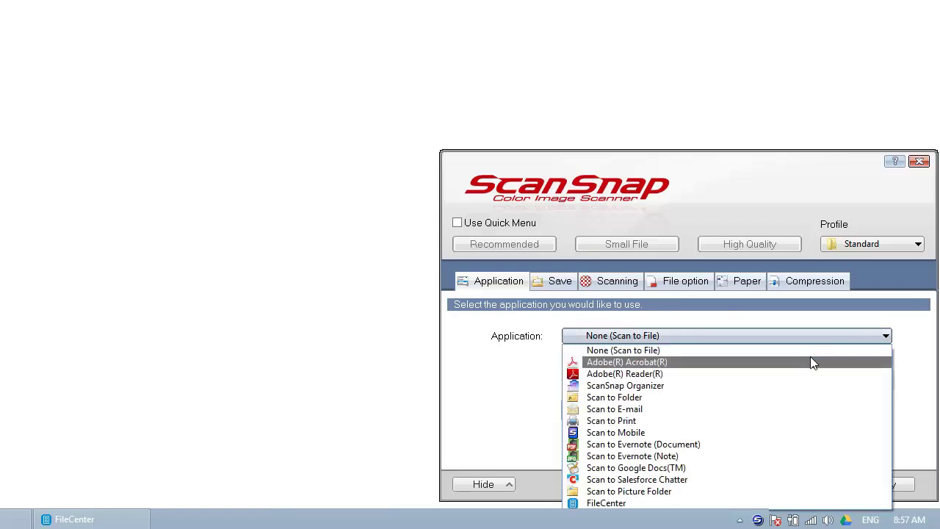
click(614, 504)
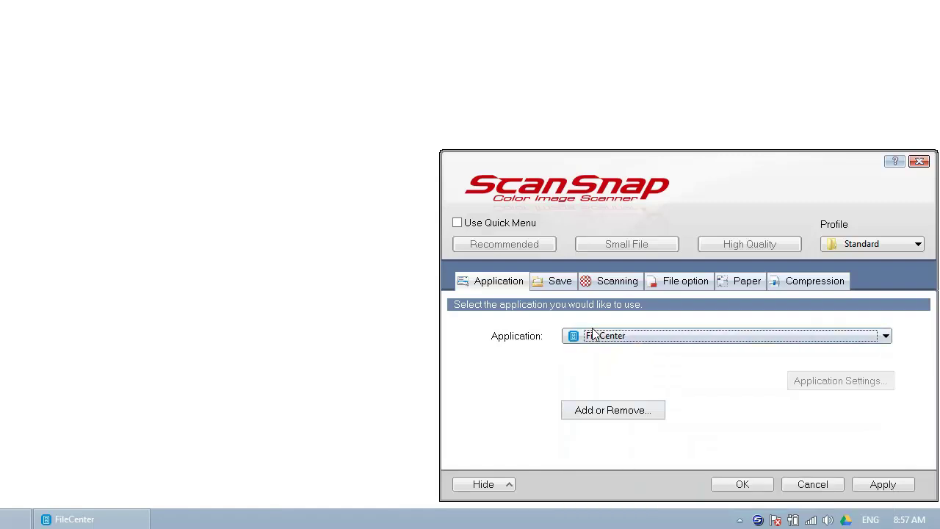
click(885, 486)
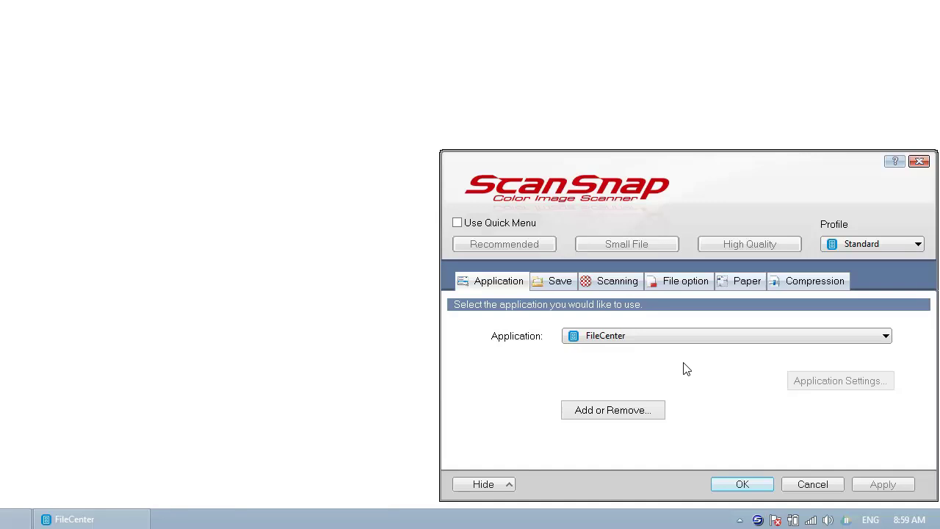
click(677, 288)
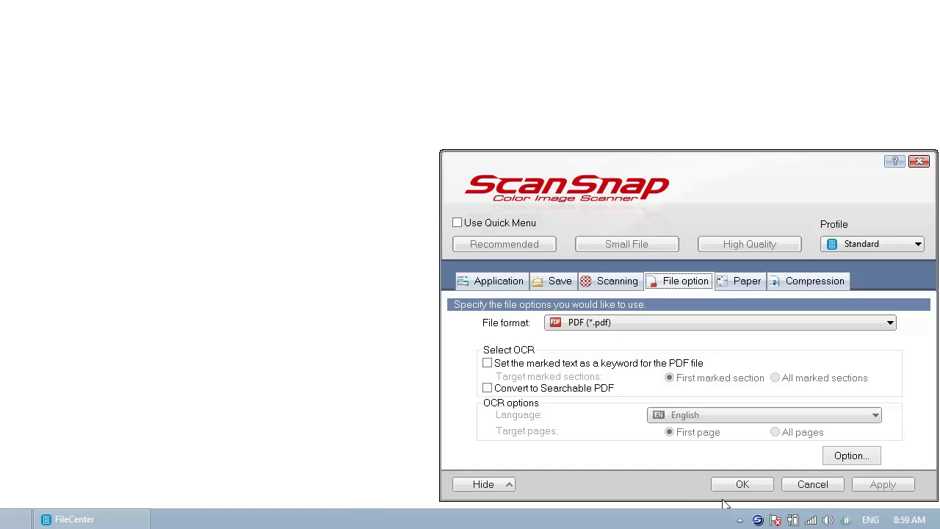
click(742, 485)
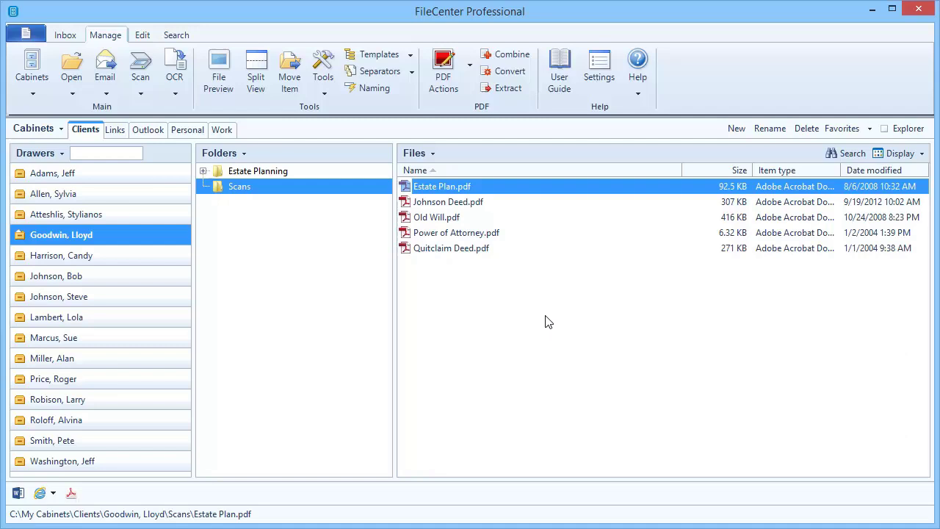
In FileCenter's OCR settings, enable Perform OCR on ScanSnap Scans and save.
click(606, 70)
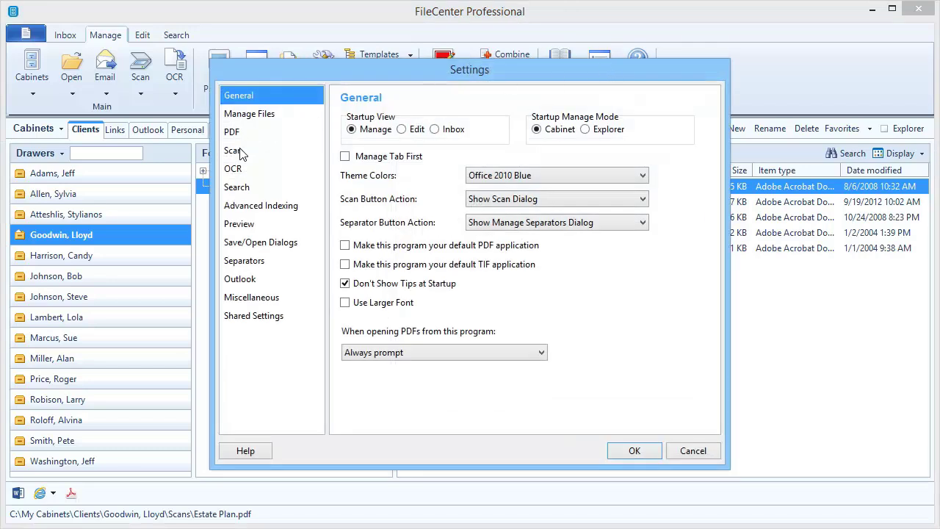
click(235, 175)
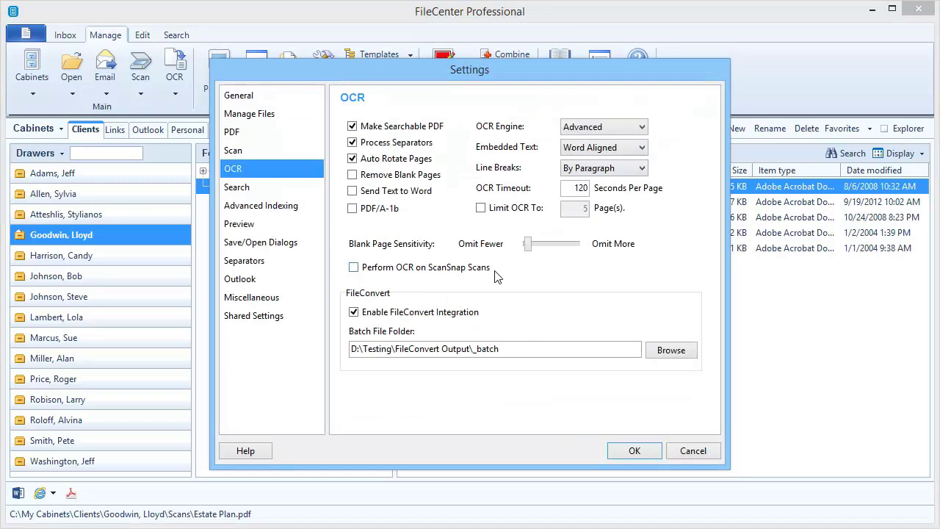
click(354, 269)
click(635, 450)
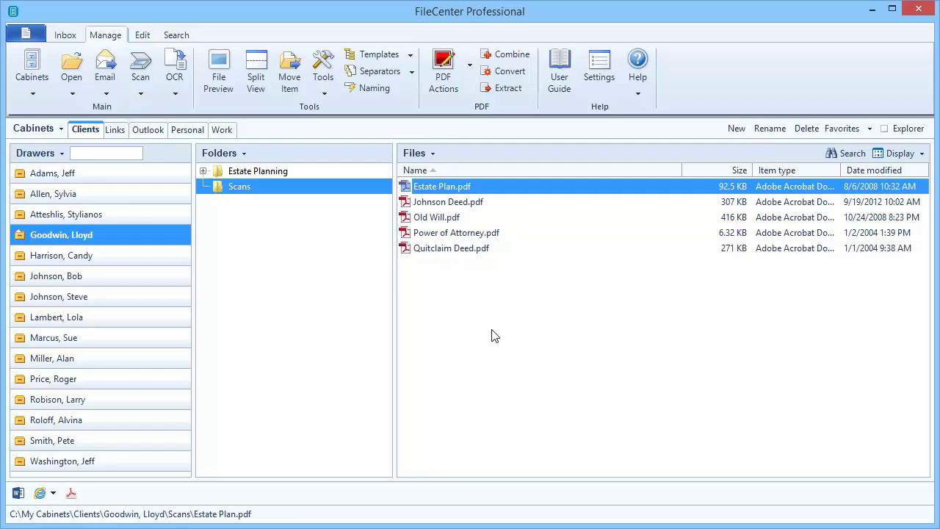
Rename the newly scanned PDF in the Scans folder as Living Will.
click(494, 336)
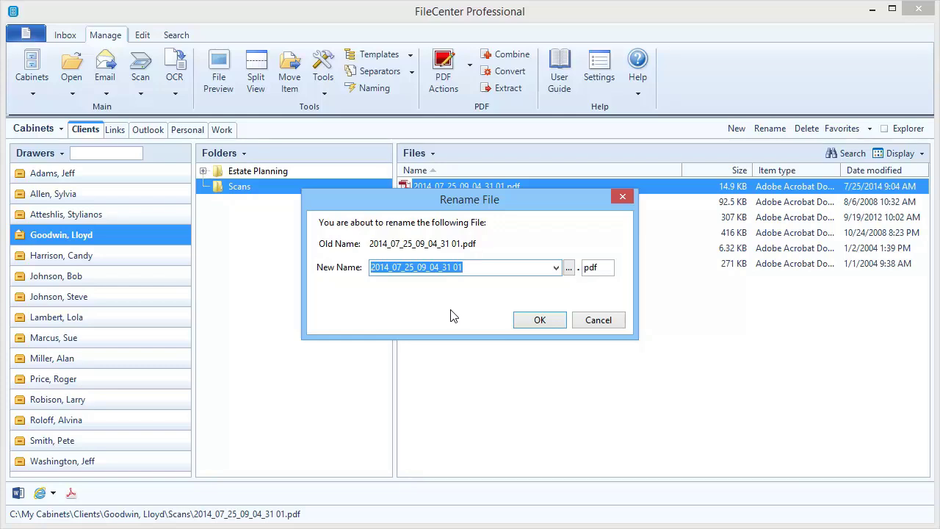
text(Living)
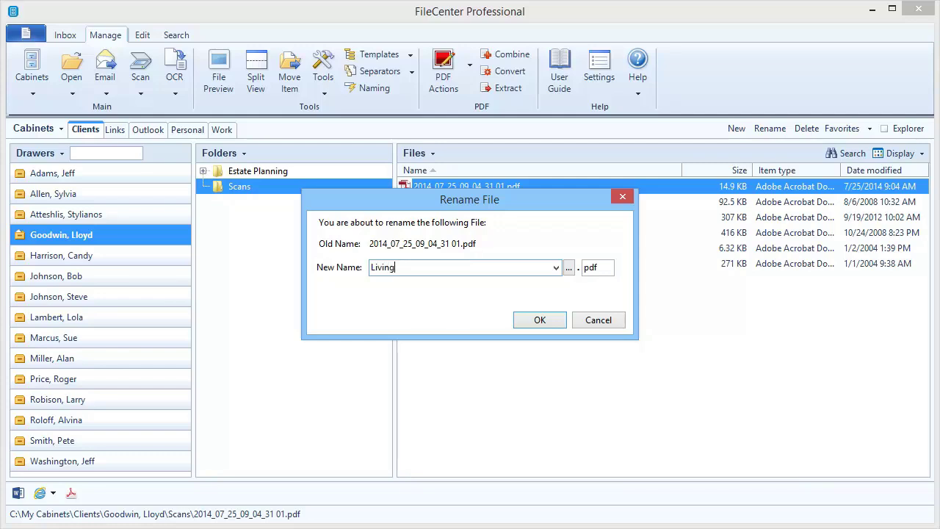
text( Will)
click(540, 321)
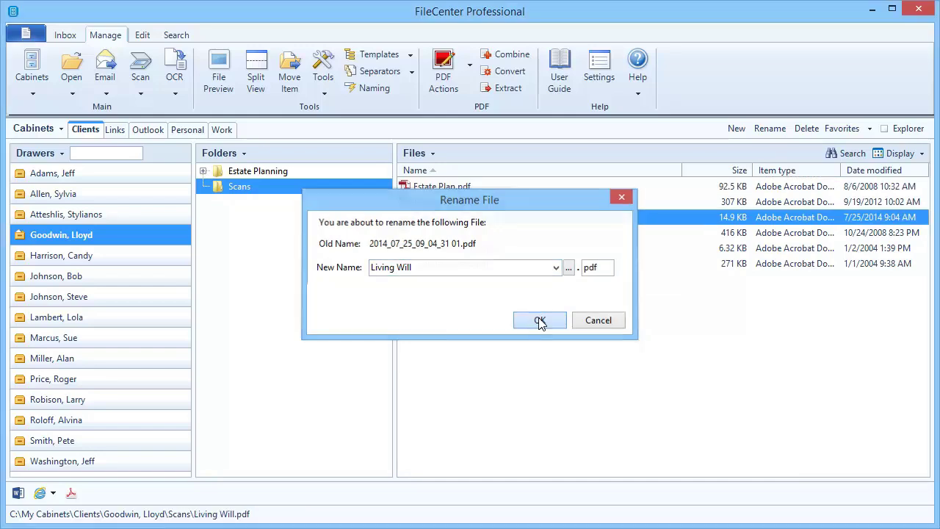